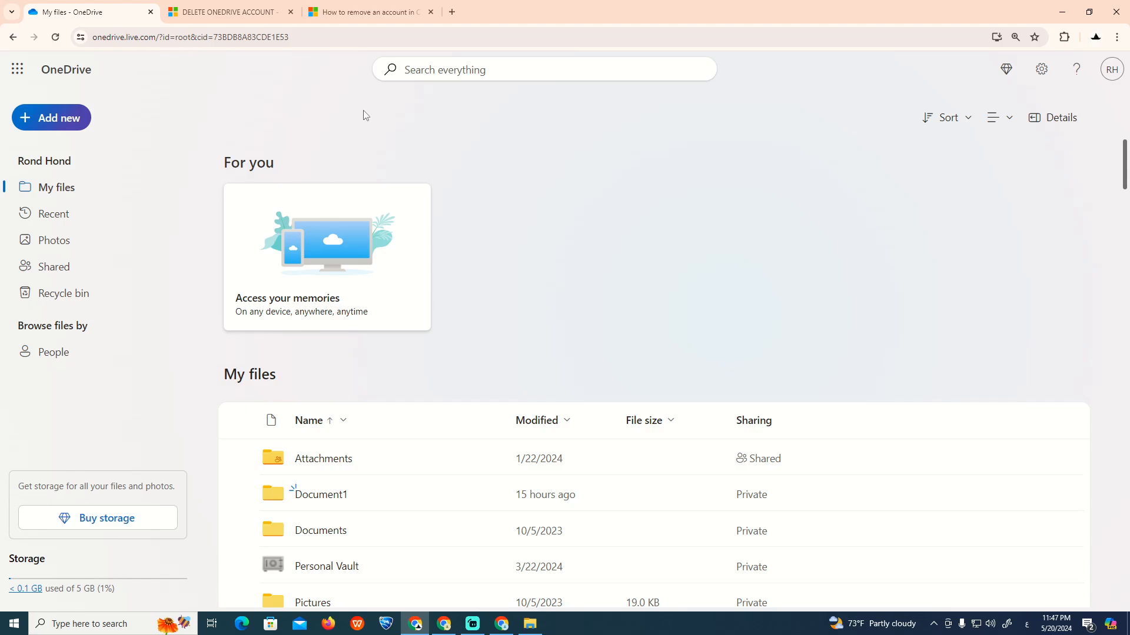
- Read the DELETE ONEDRIVE ACCOUNT thread, selecting 'my', the title and 'laptop', then move to the removal article
key(ctrl+Tab)
scroll(494, 208, down, 2)
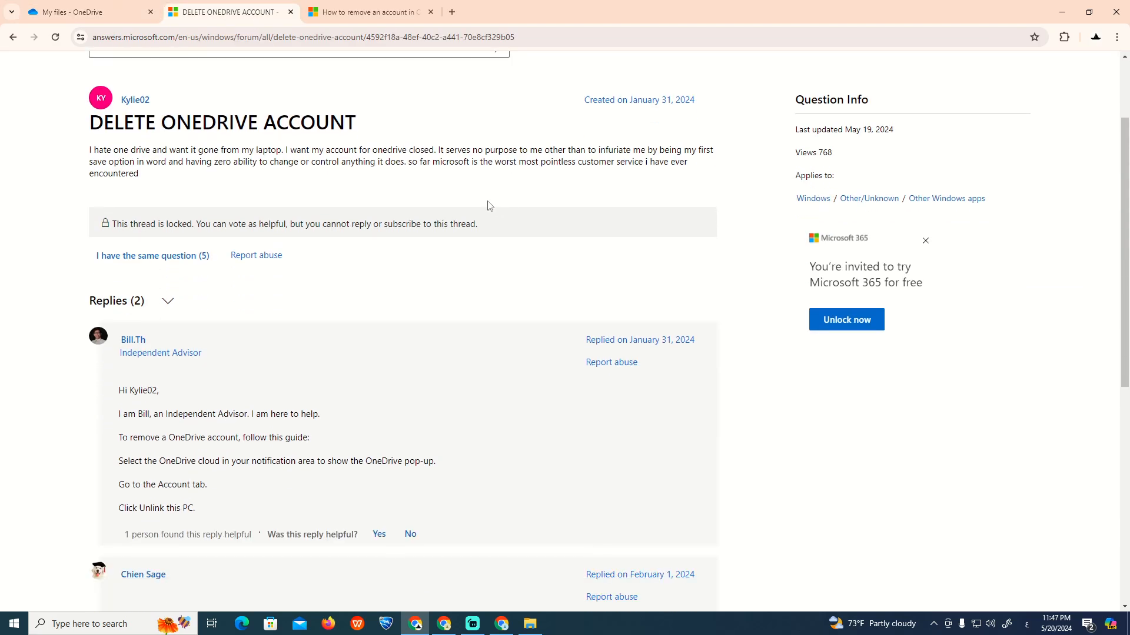
double_click(317, 209)
click(317, 203)
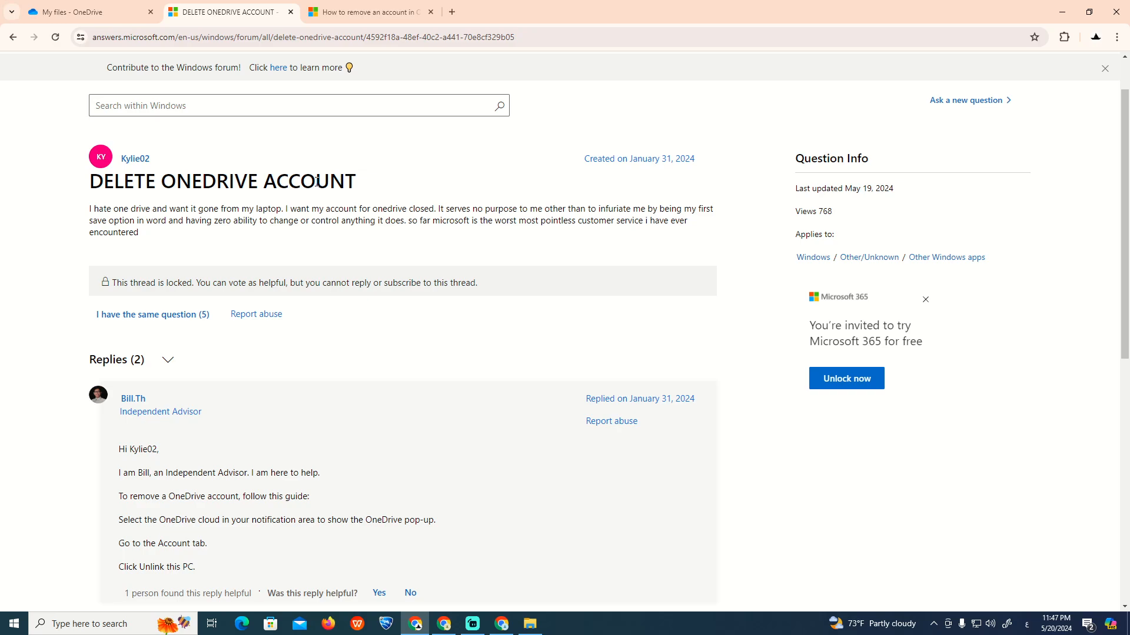
triple_click(317, 180)
click(318, 181)
double_click(268, 209)
scroll(265, 195, down, 3)
scroll(264, 196, down, 3)
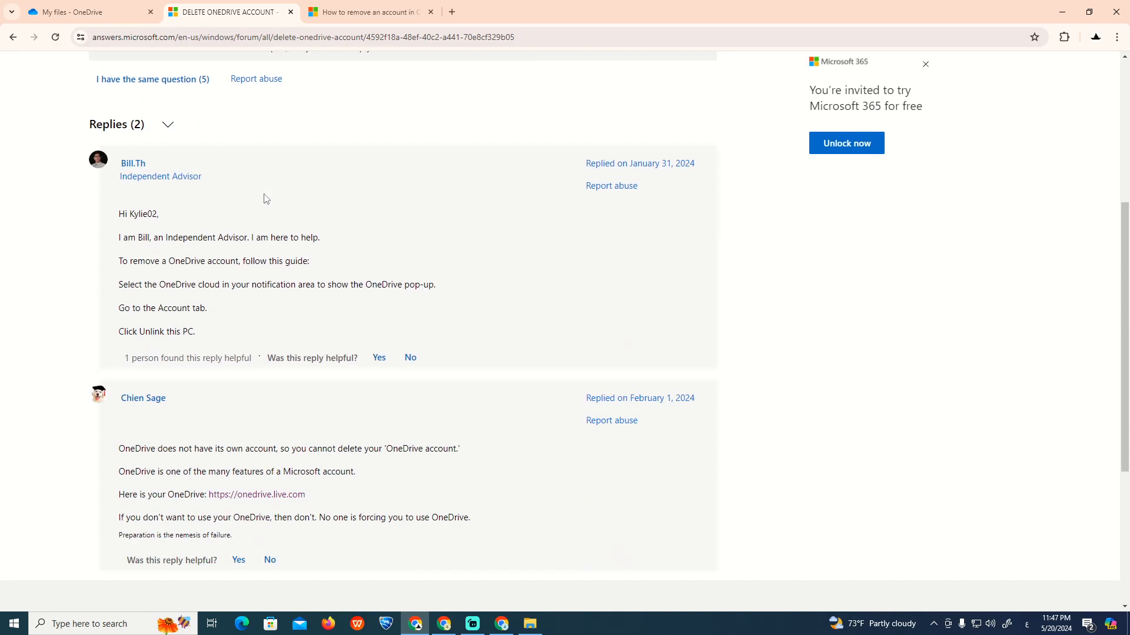
scroll(265, 197, down, 2)
scroll(262, 200, down, 1)
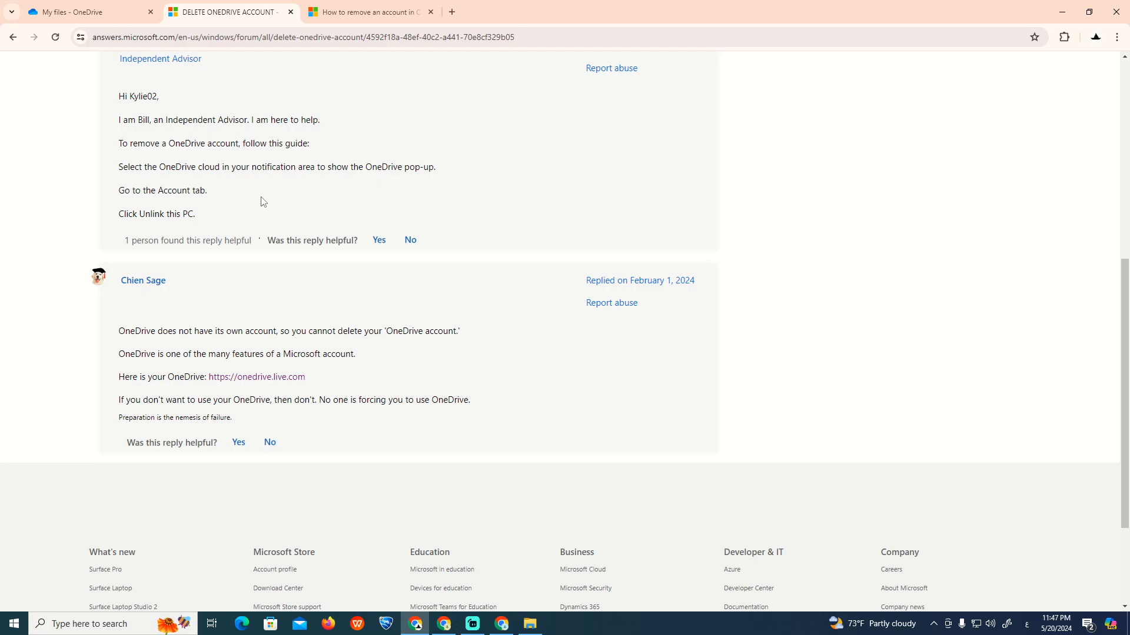
key(ctrl+Tab)
scroll(300, 182, down, 2)
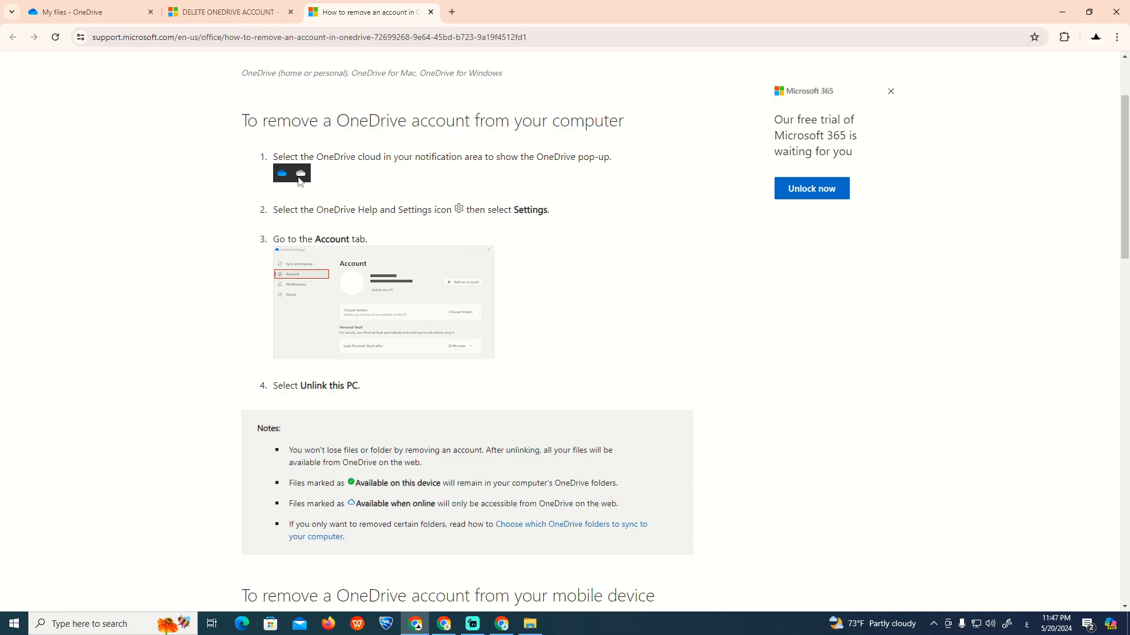
scroll(300, 181, up, 2)
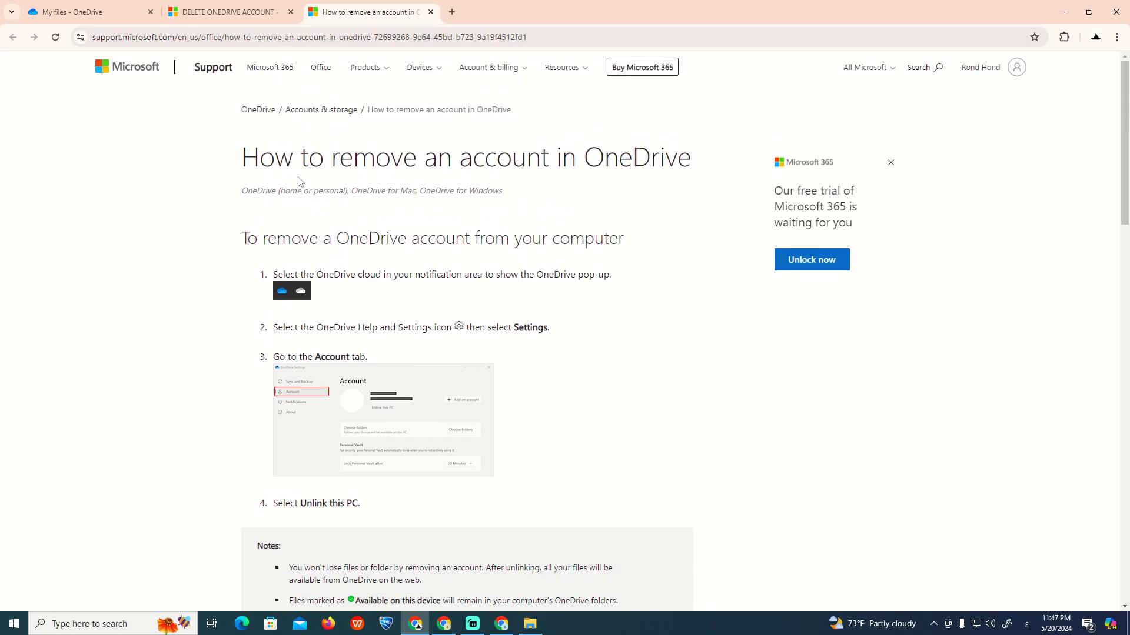
- Highlight the computer removal heading and the text of steps 1 and 2
triple_click(373, 237)
click(336, 270)
mouse_move(268, 281)
mouse_down()
mouse_move(567, 274)
mouse_move(499, 268)
mouse_up()
click(473, 295)
scroll(472, 296, down, 1)
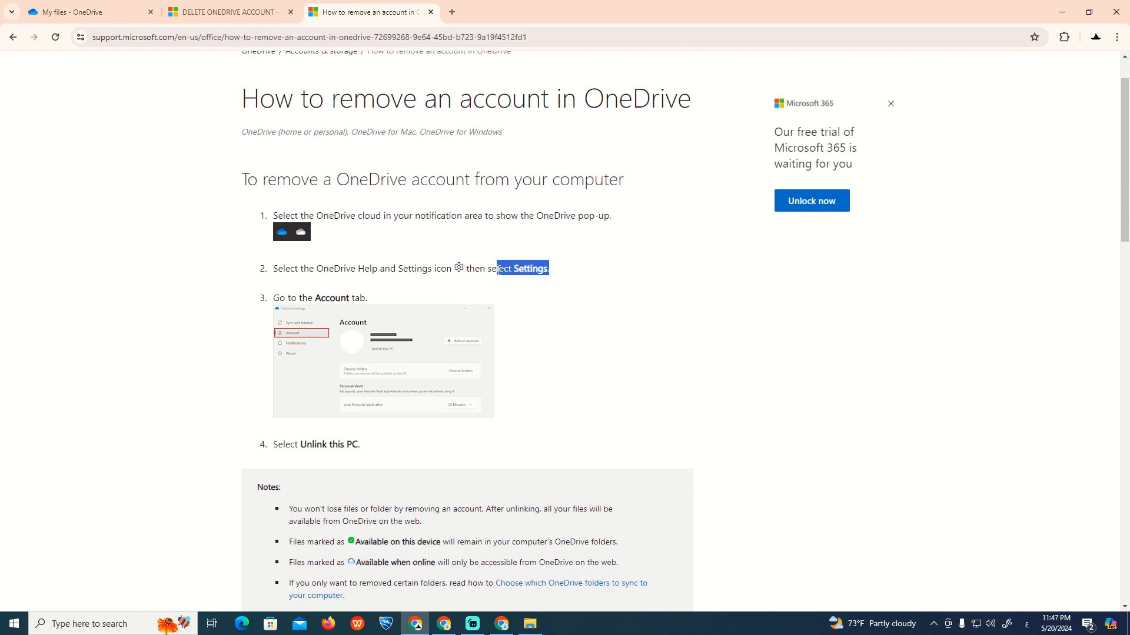
scroll(480, 278, down, 2)
scroll(442, 309, down, 3)
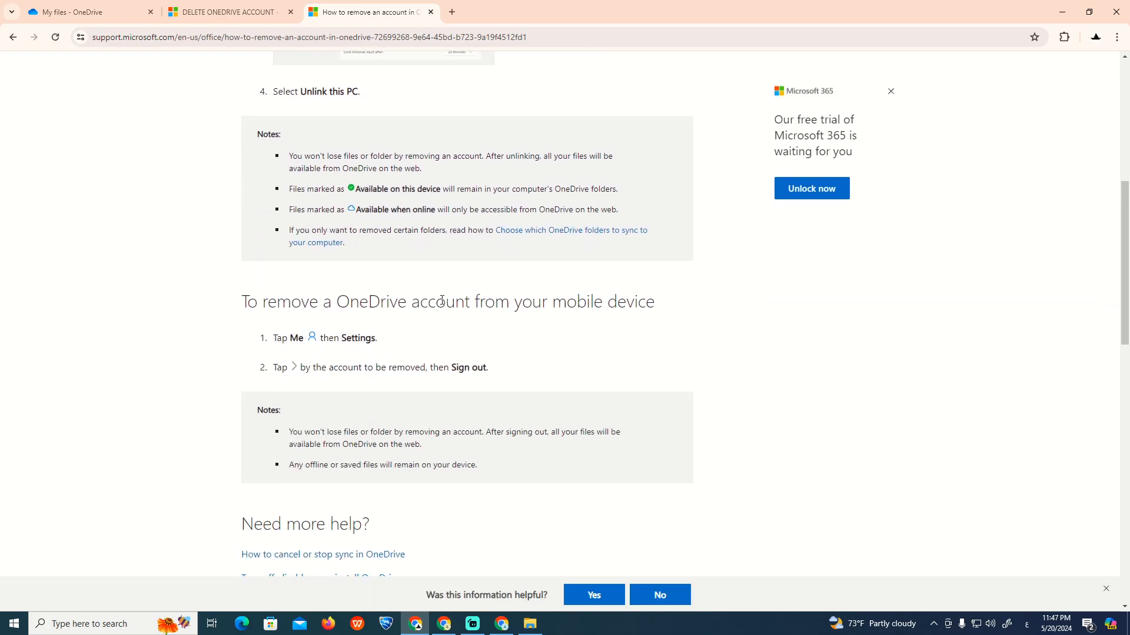
- Highlight 'then Settings' and 'Tap' in the mobile steps, then return to the forum thread
drag(378, 339, 309, 339)
click(281, 363)
double_click(280, 365)
click(507, 362)
click(228, 12)
- Launch Windows Settings from Start search and begin Microsoft account sign-in
click(14, 623)
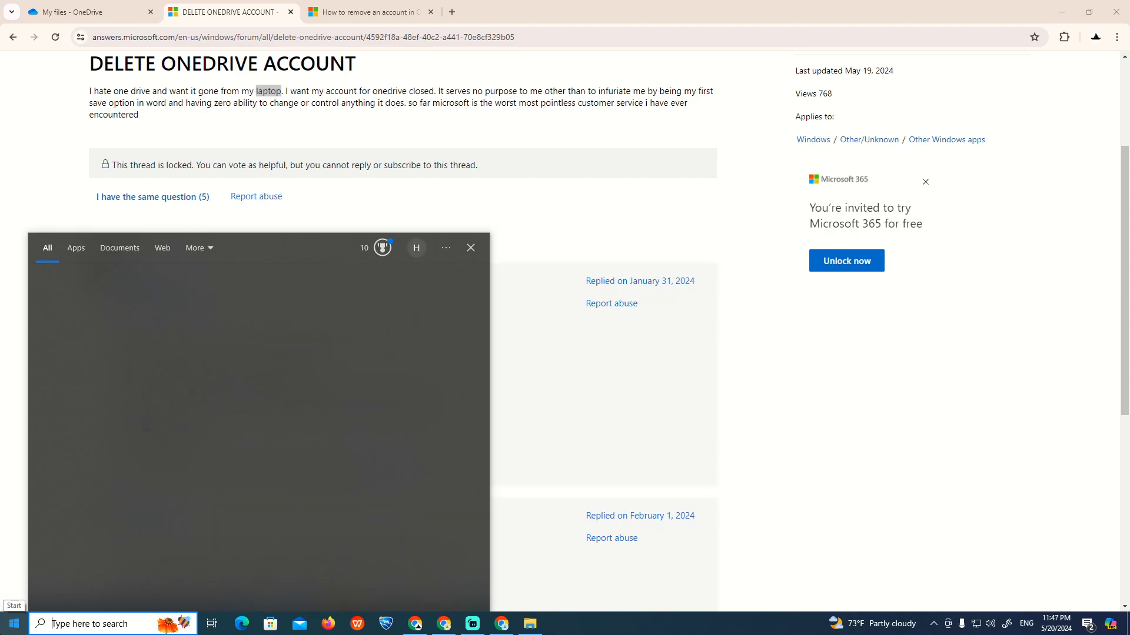
text(settings)
key(Return)
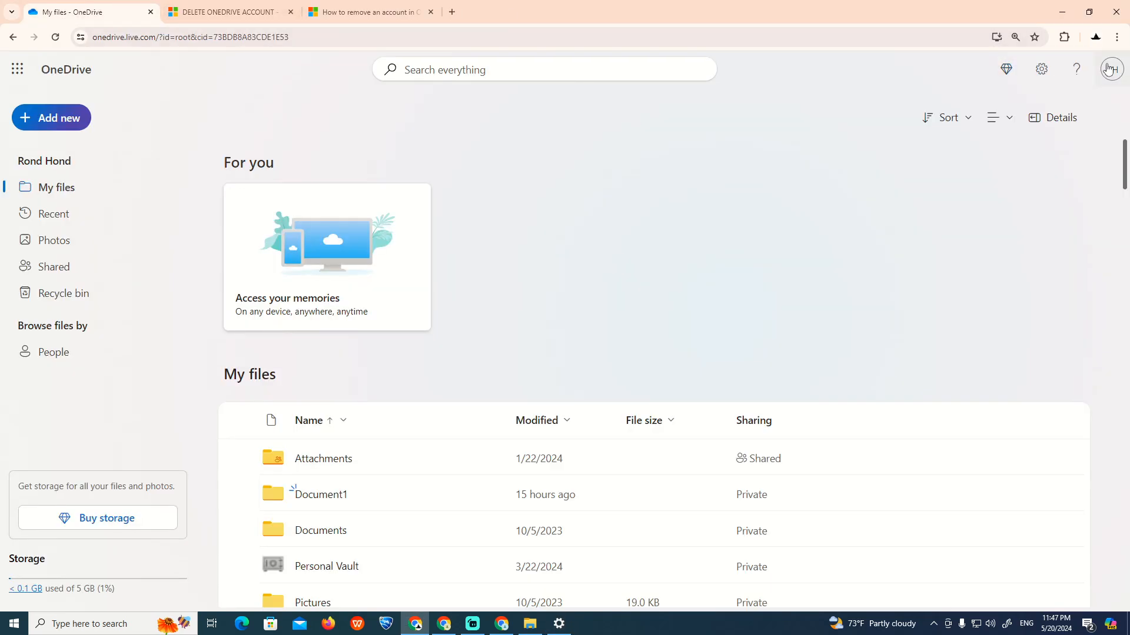
click(1111, 68)
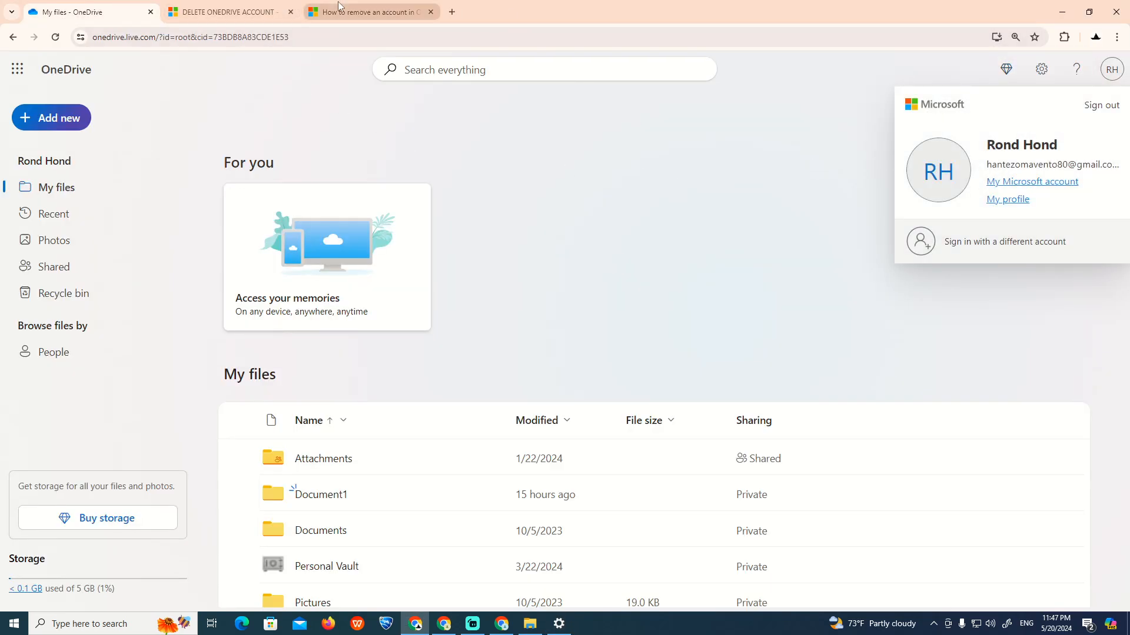
click(561, 624)
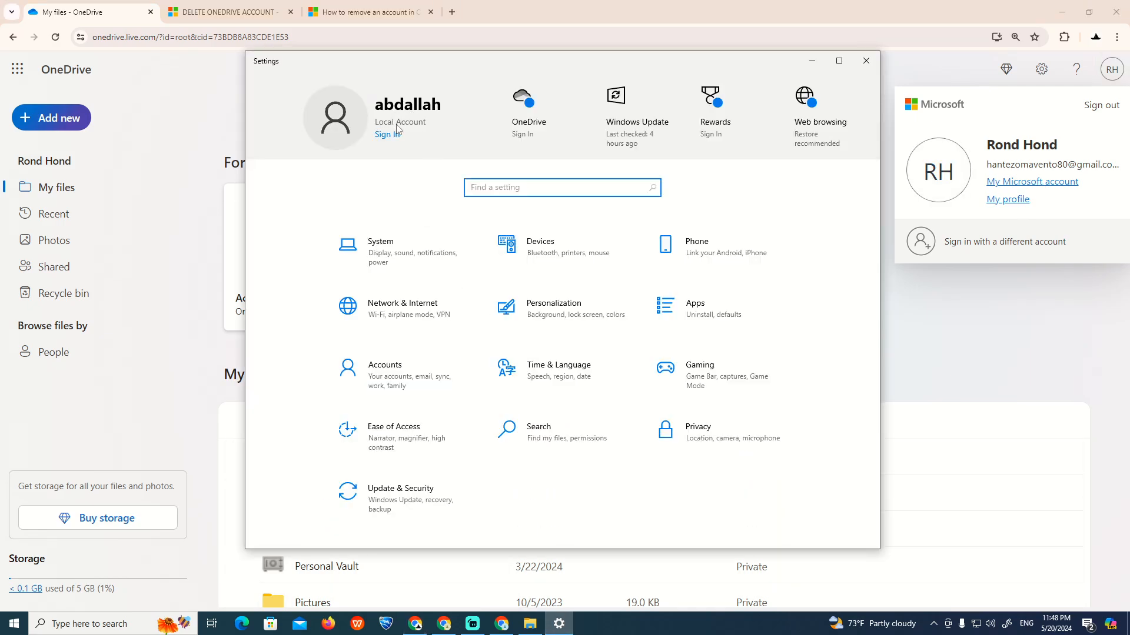
click(387, 134)
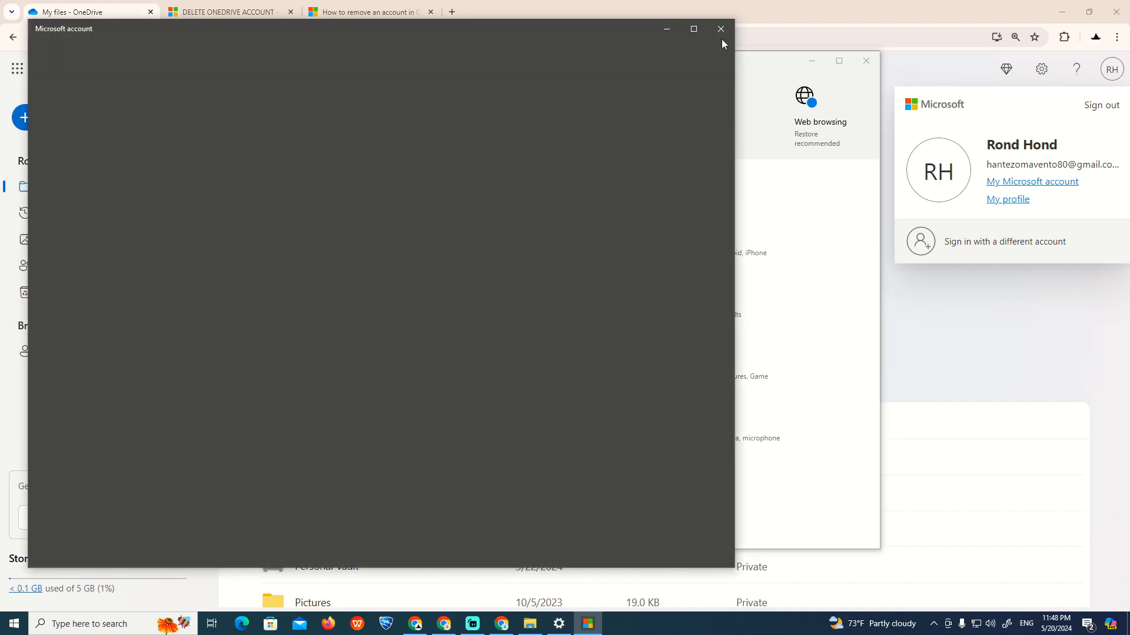
- Close the account and Settings windows, open My Microsoft account from OneDrive's panel, return to the thread
click(721, 28)
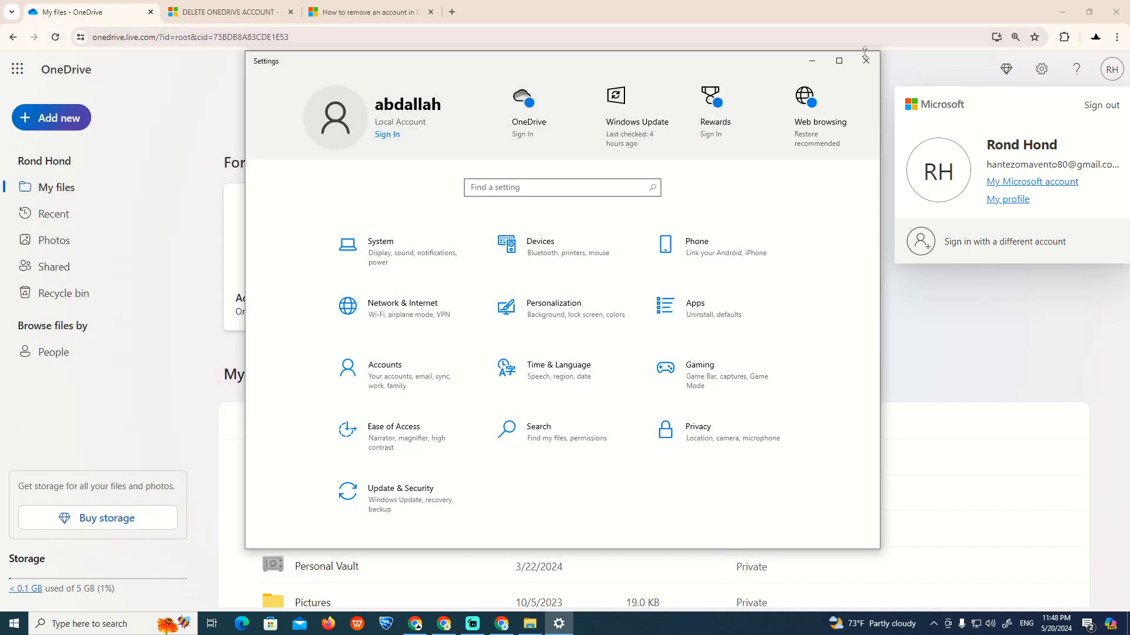
click(866, 60)
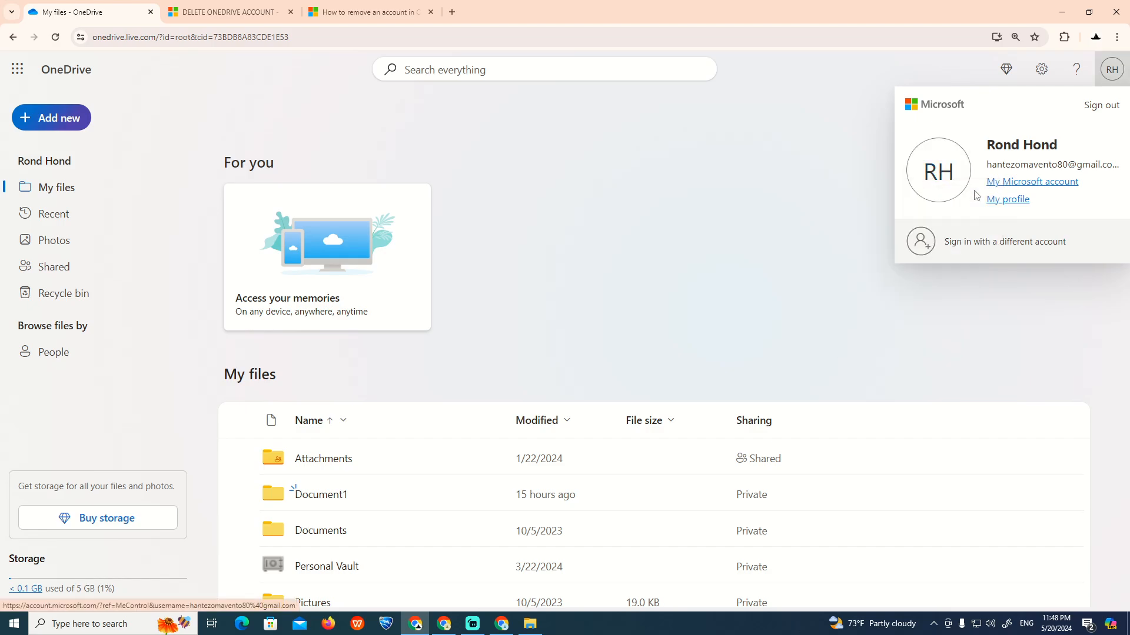
click(1031, 180)
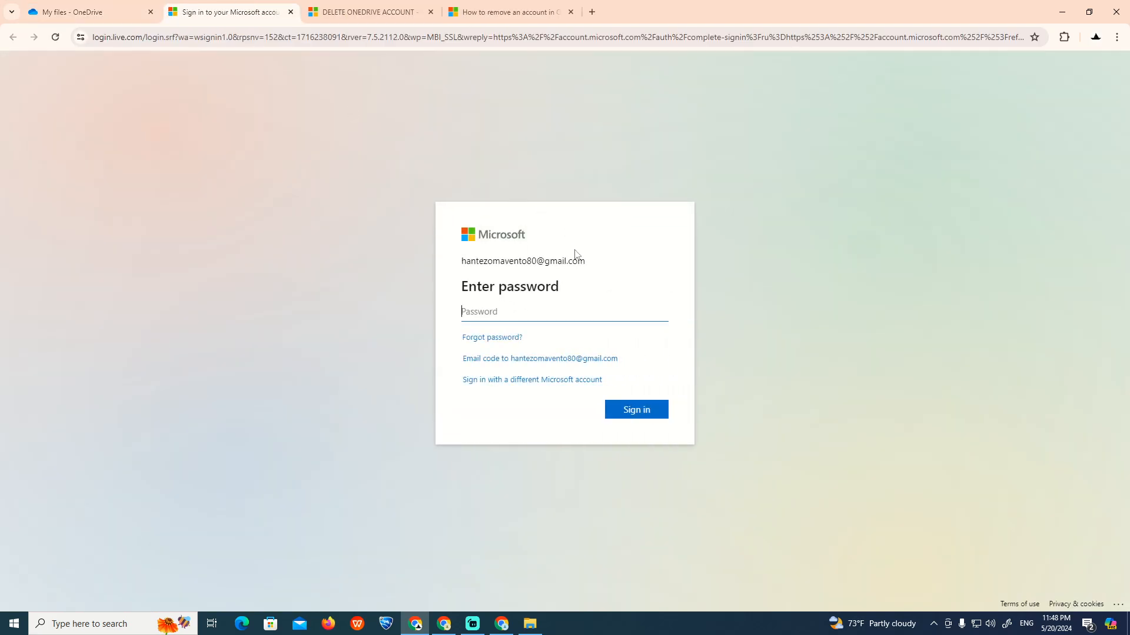
click(367, 12)
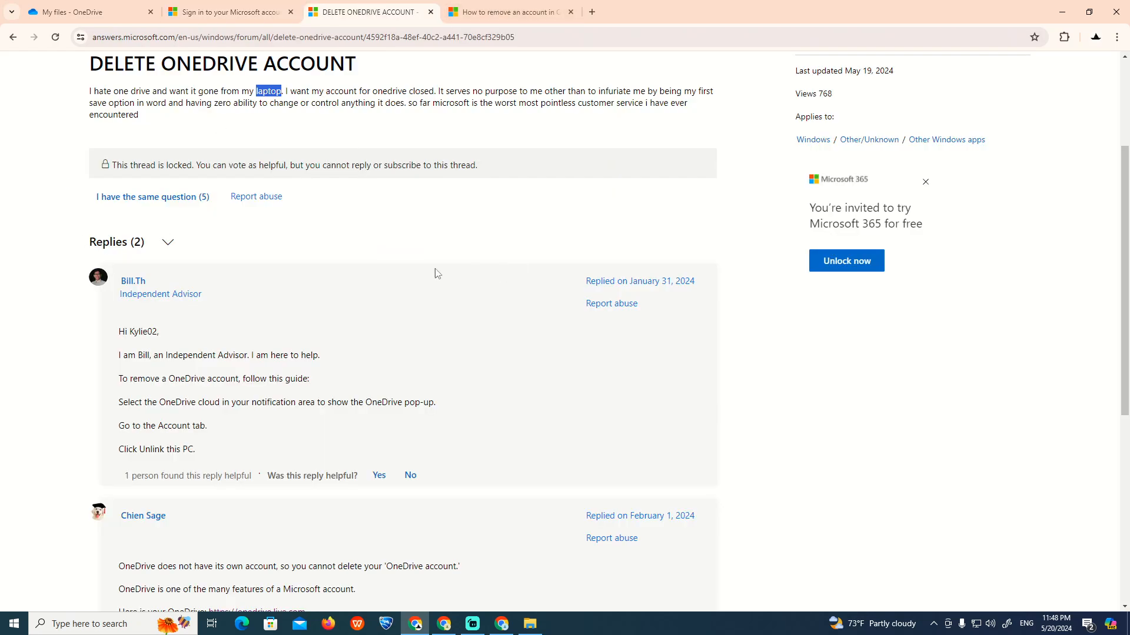
- Review the Unlink this PC steps in the article, then close the sign-in, forum and article tabs
click(507, 12)
scroll(433, 205, up, 2)
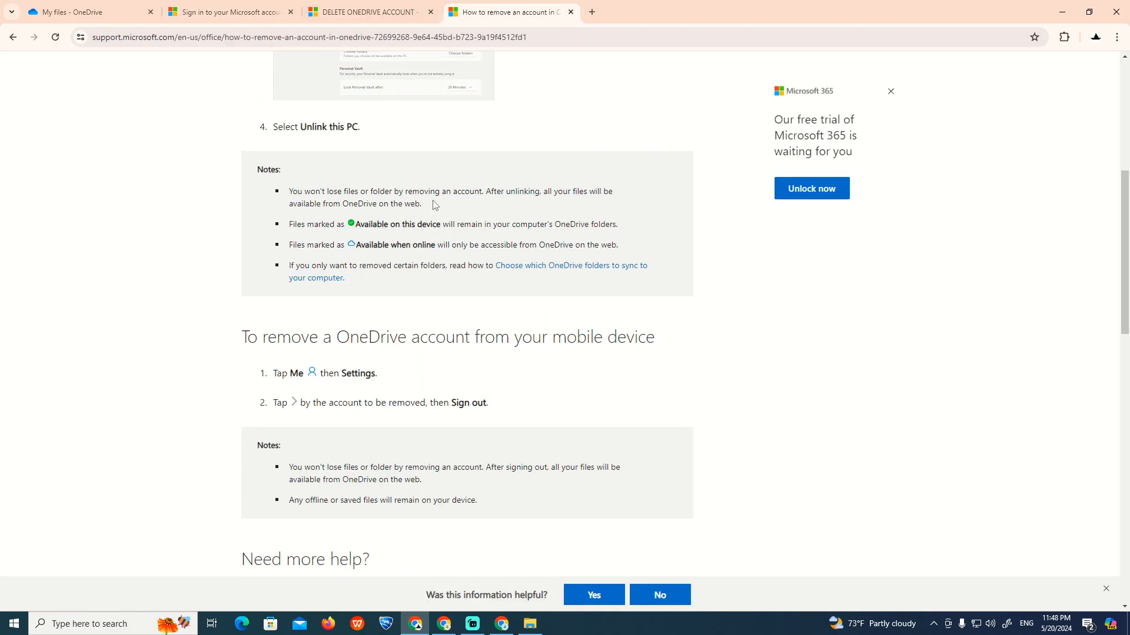
scroll(433, 205, up, 2)
ctrl+scroll(433, 204, up, 3)
scroll(238, 282, up, 3)
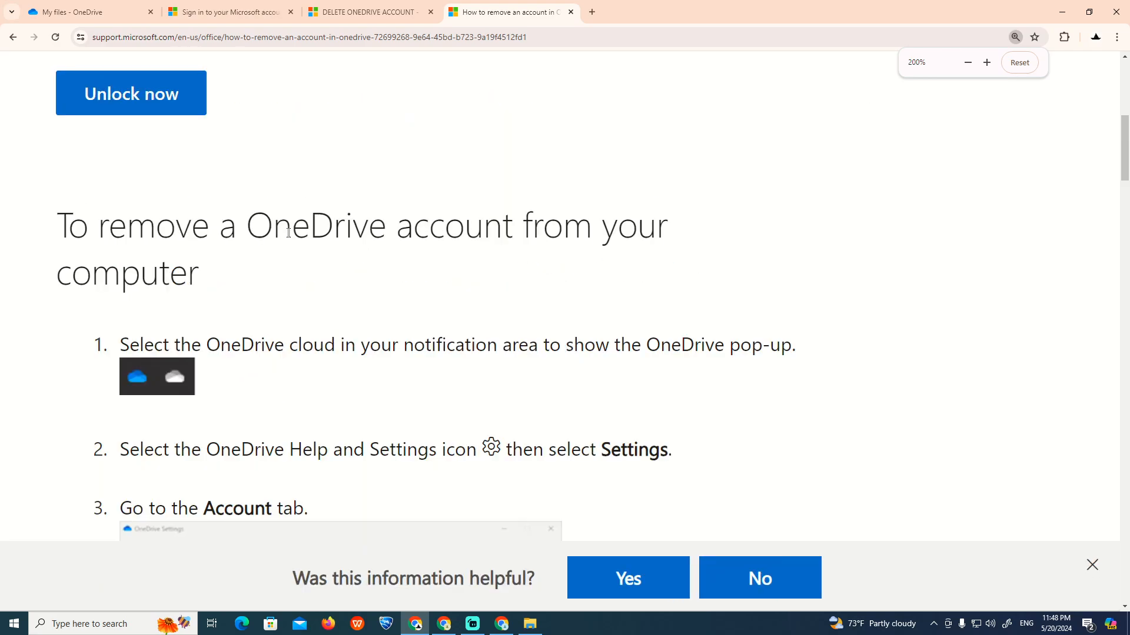
scroll(153, 329, down, 3)
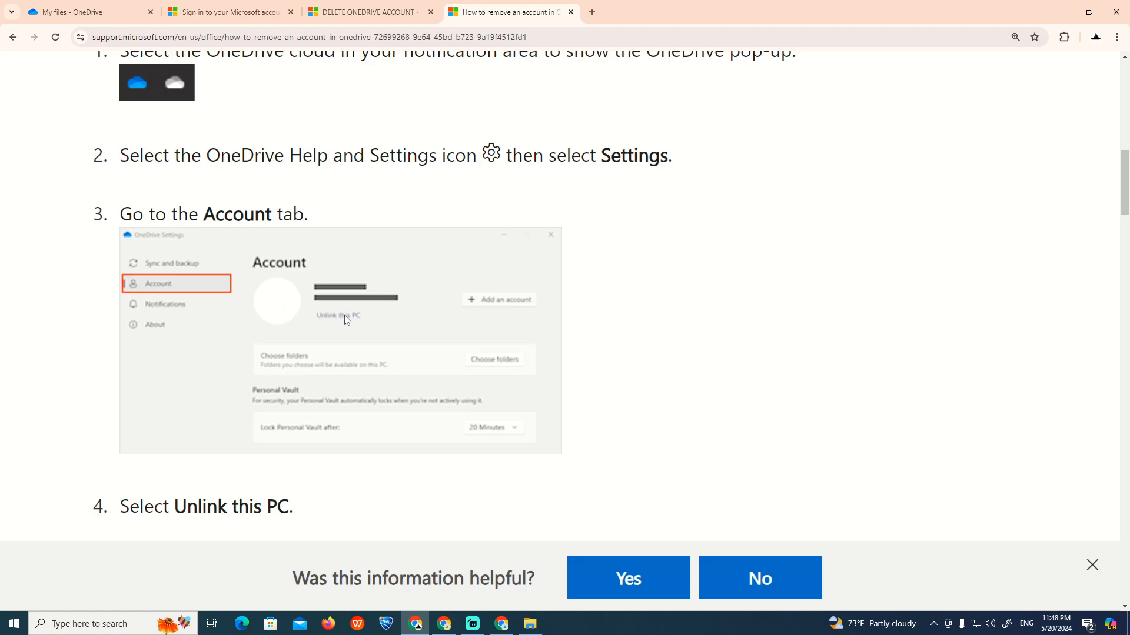
ctrl+scroll(333, 313, down, 2)
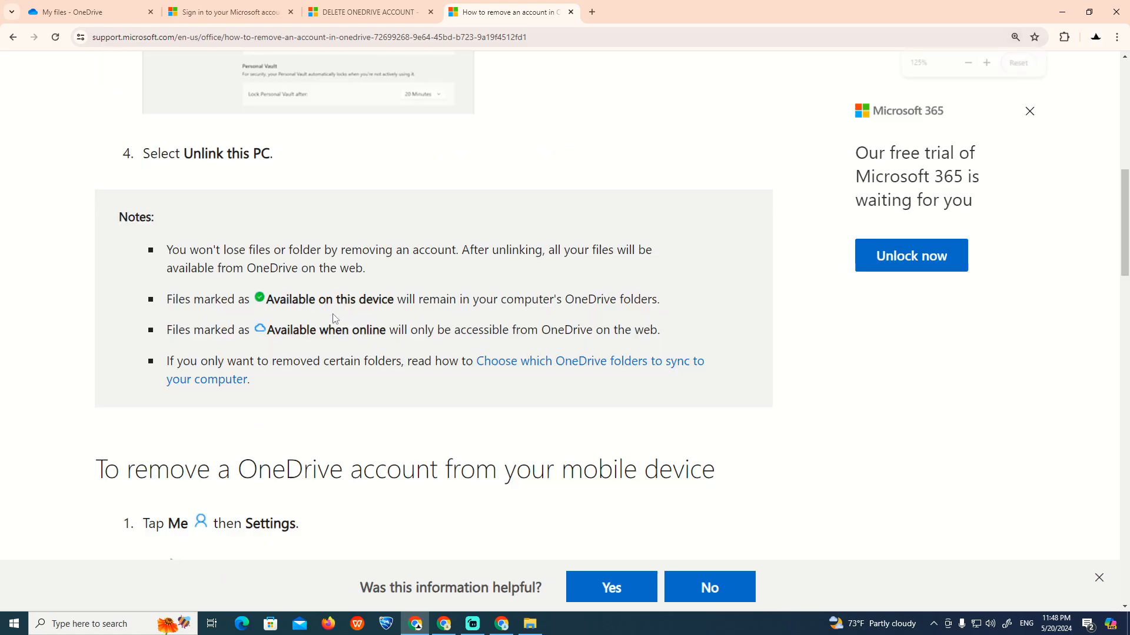
ctrl+scroll(333, 314, down, 1)
click(368, 12)
click(289, 11)
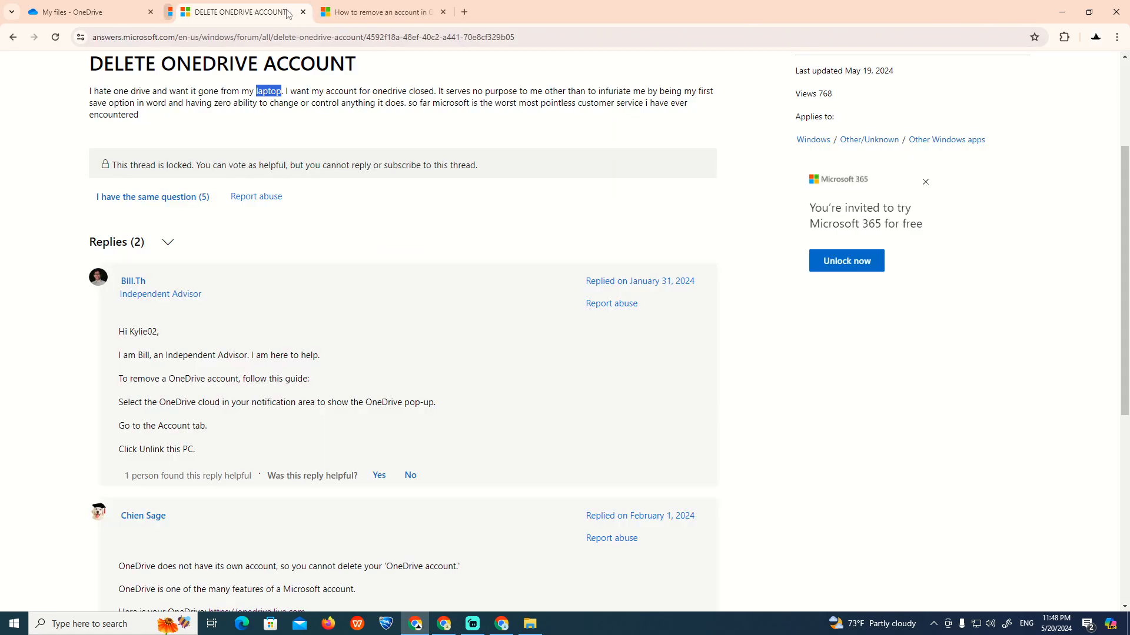